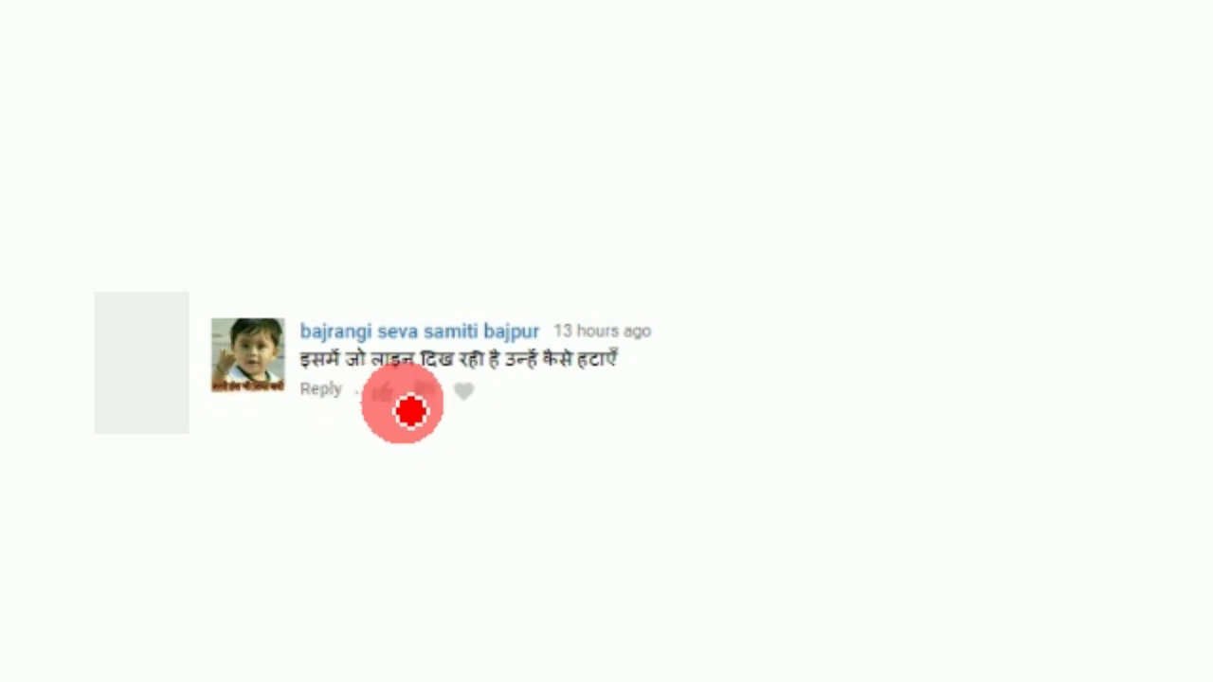
Step: Restore the salary workbook from the taskbar preview so its table fills the screen
left_click_drag(942, 414, 401, 426)
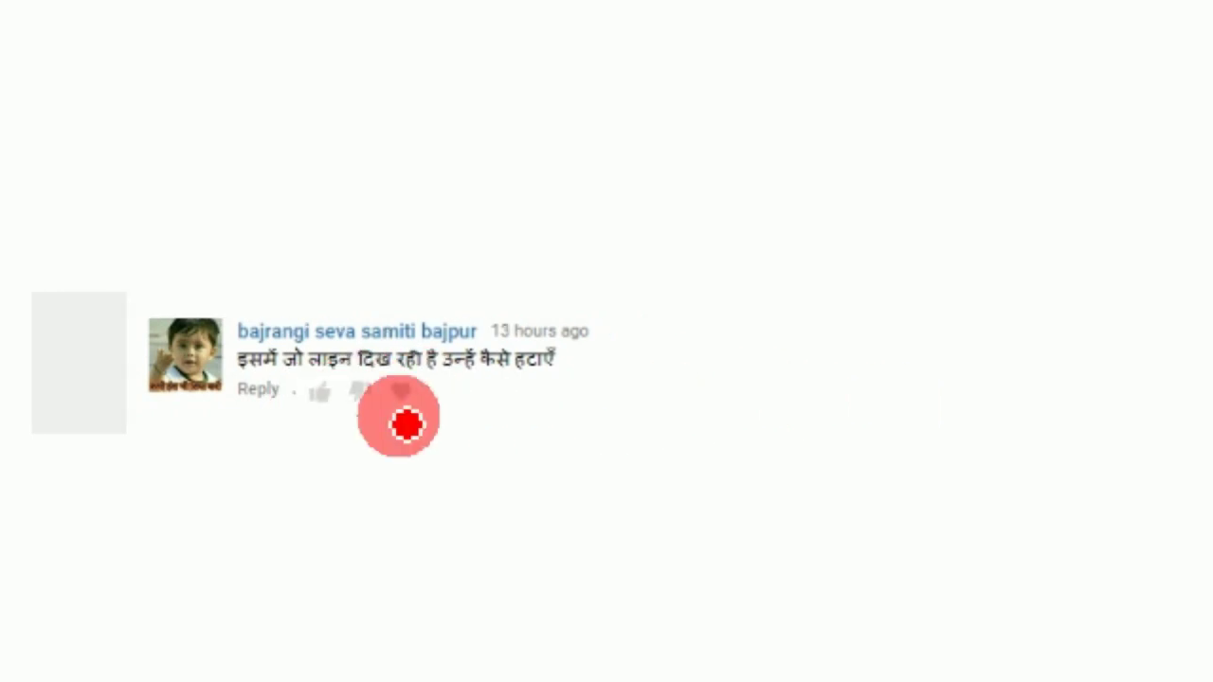
mouse_move(1083, 339)
left_mouse_down()
mouse_move(872, 420)
mouse_move(909, 360)
left_mouse_up()
left_click_drag(13, 650, 325, 341)
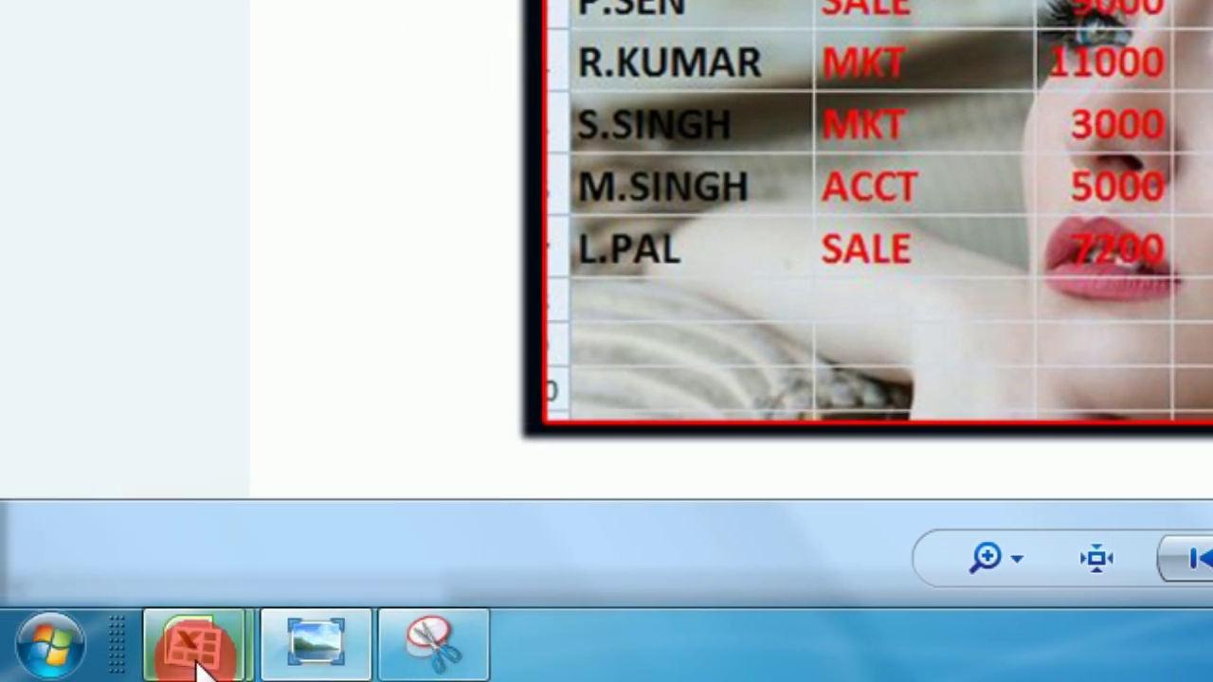
mouse_move(195, 645)
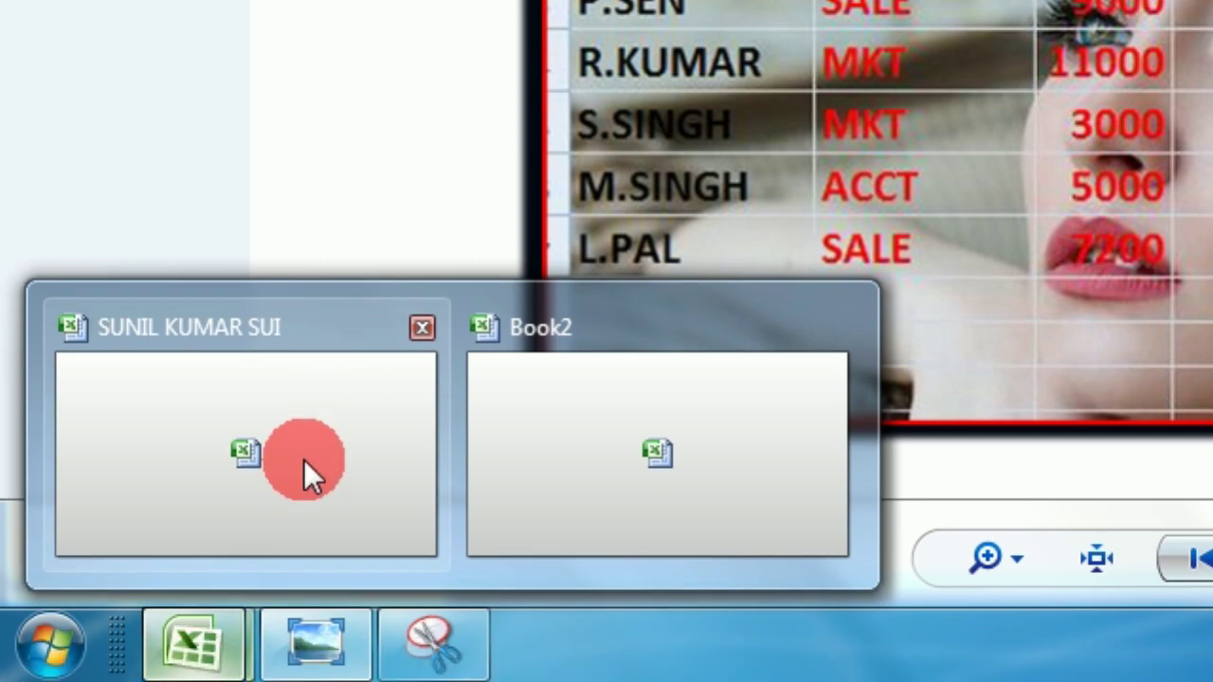
left_click(304, 459)
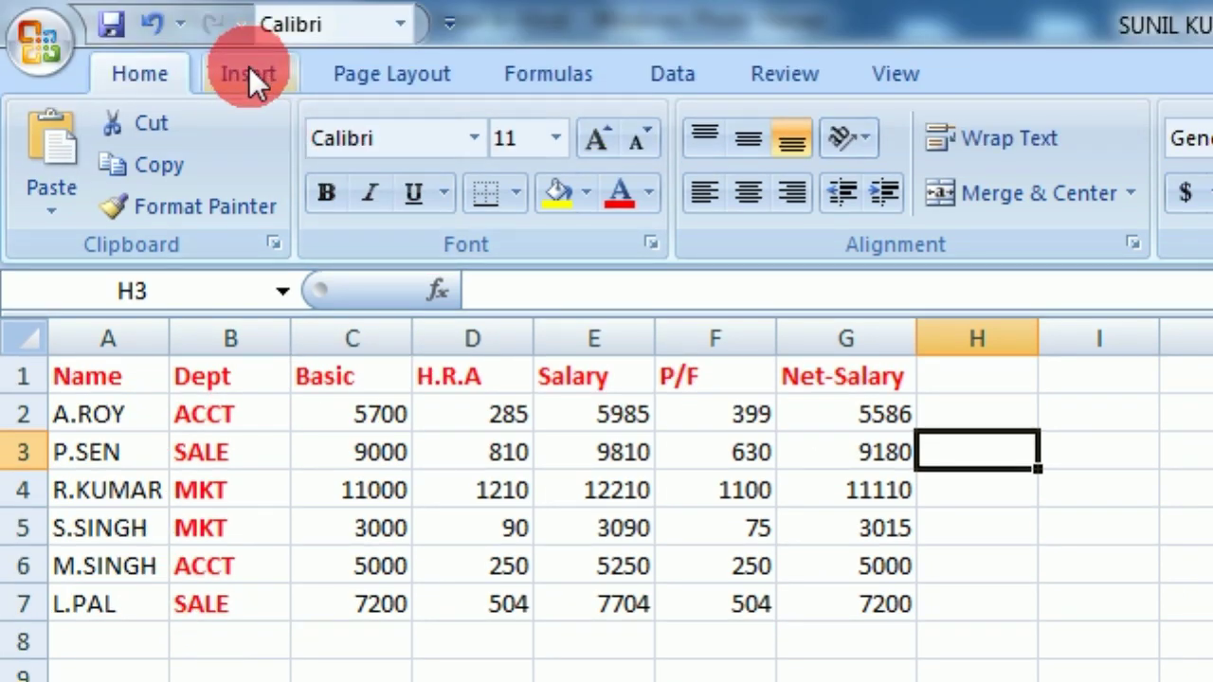
Step: Insert pexels-photo-458766 from the photoses folder as the sheet background via Page Layout > Background
left_click(412, 71)
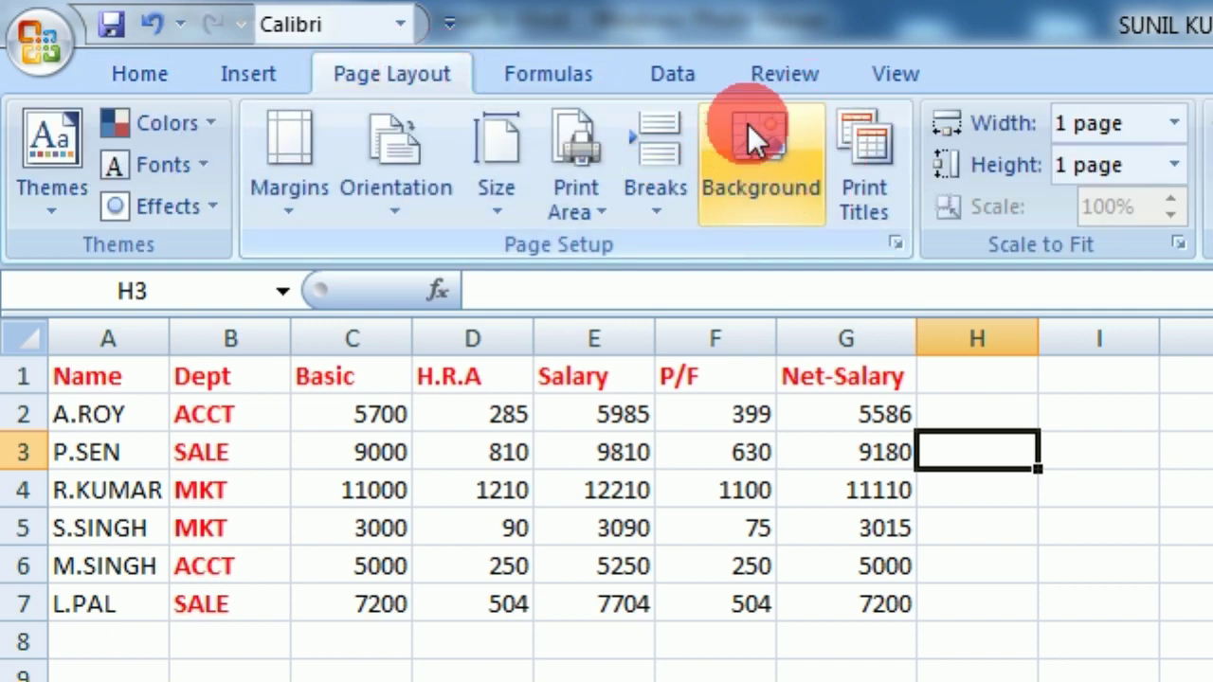
left_click(768, 164)
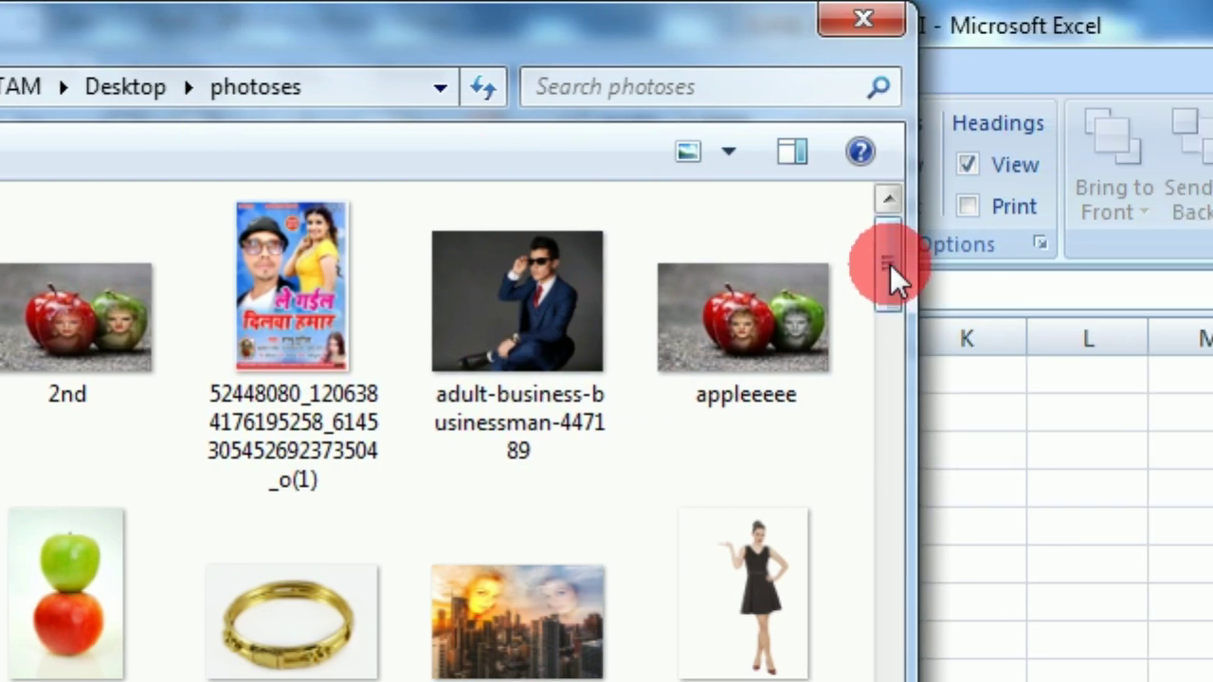
left_click_drag(890, 264, 848, 507)
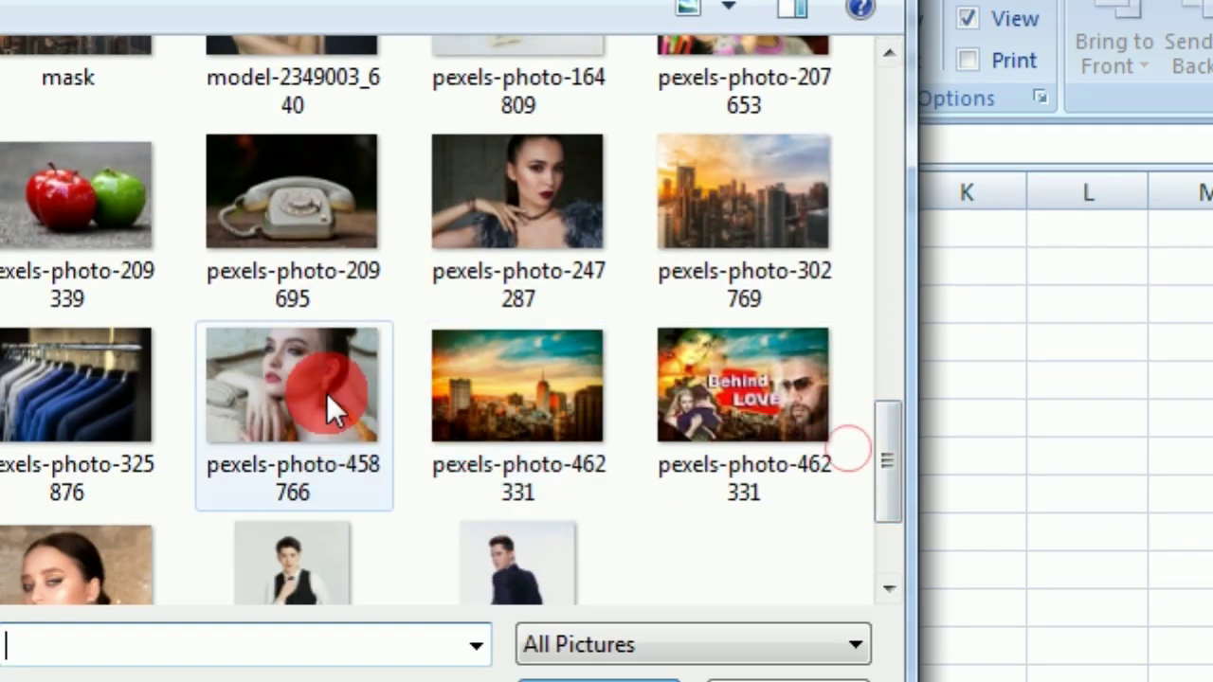
left_click(326, 392)
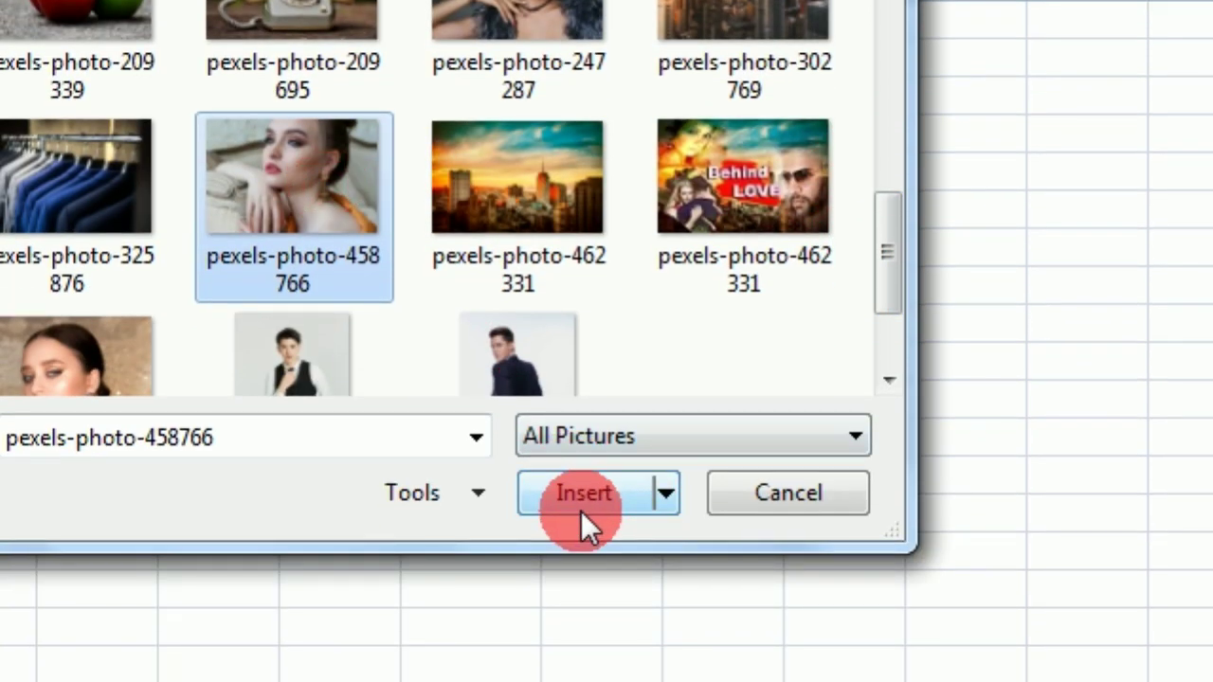
left_click(598, 681)
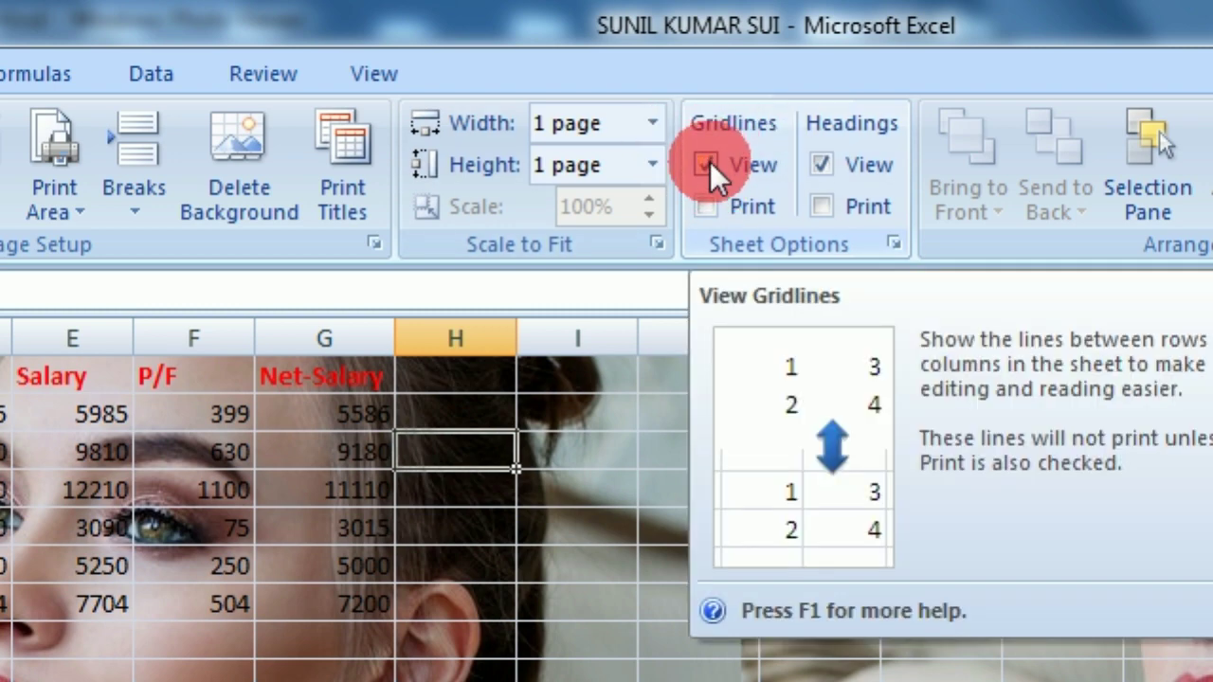
left_click(710, 162)
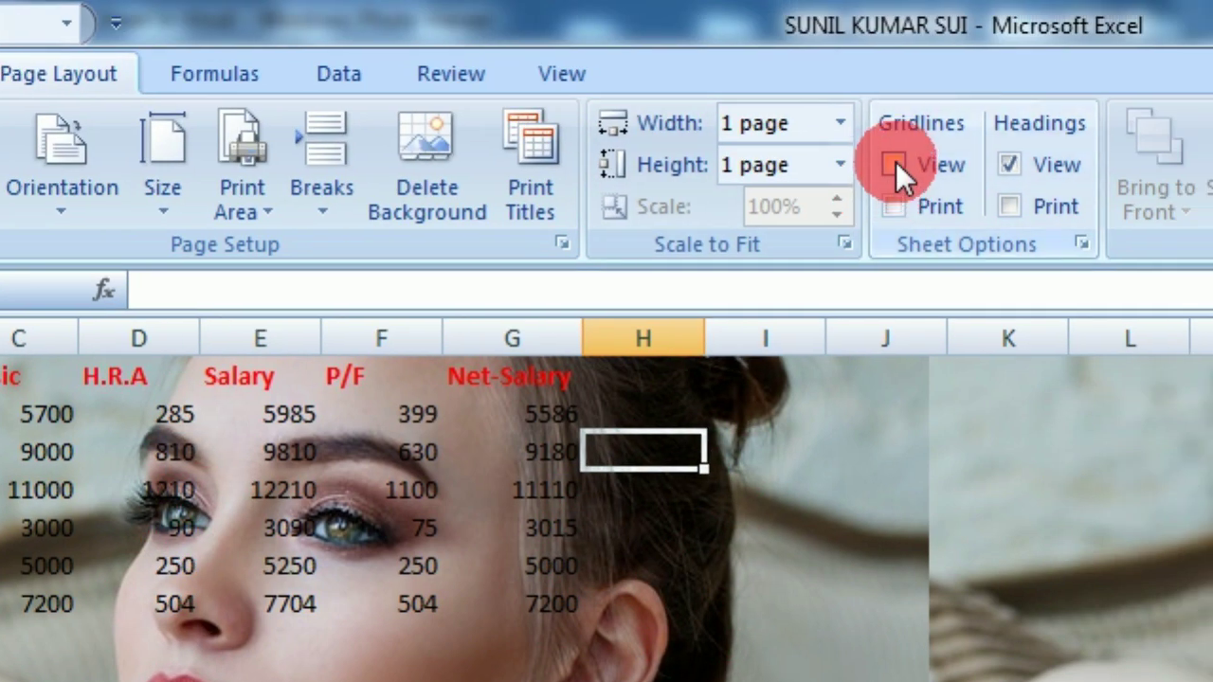
left_click(911, 167)
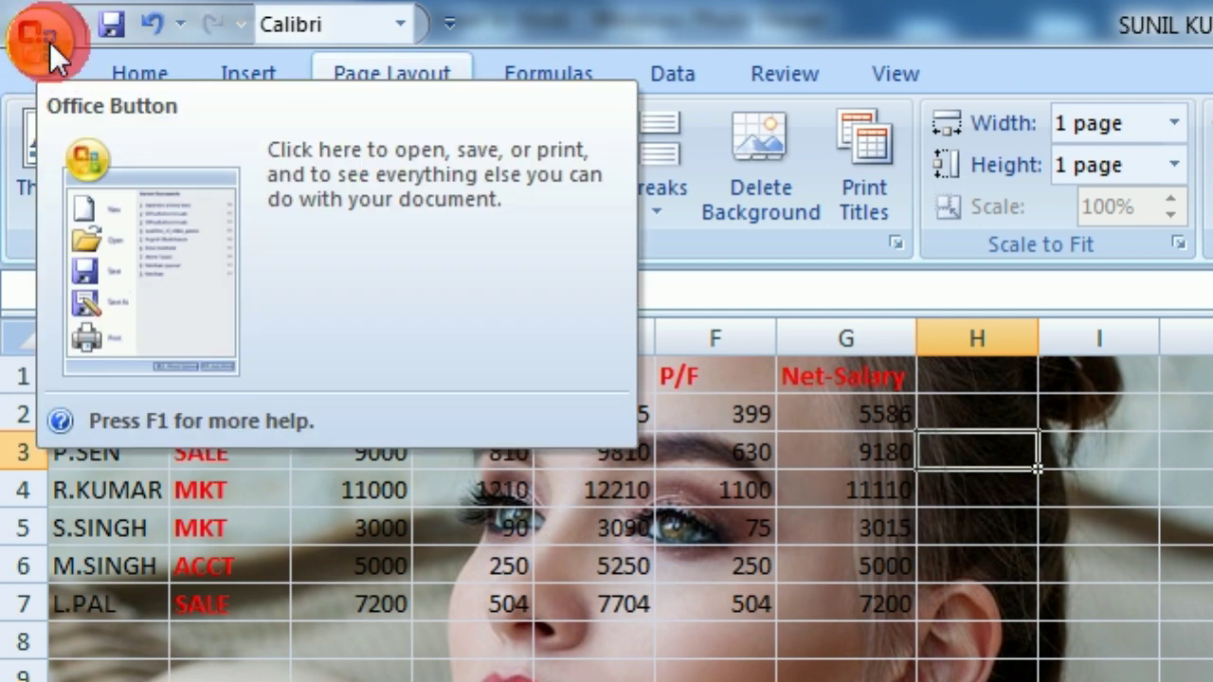
Step: Open Excel Options from the Office Button menu
left_click(49, 42)
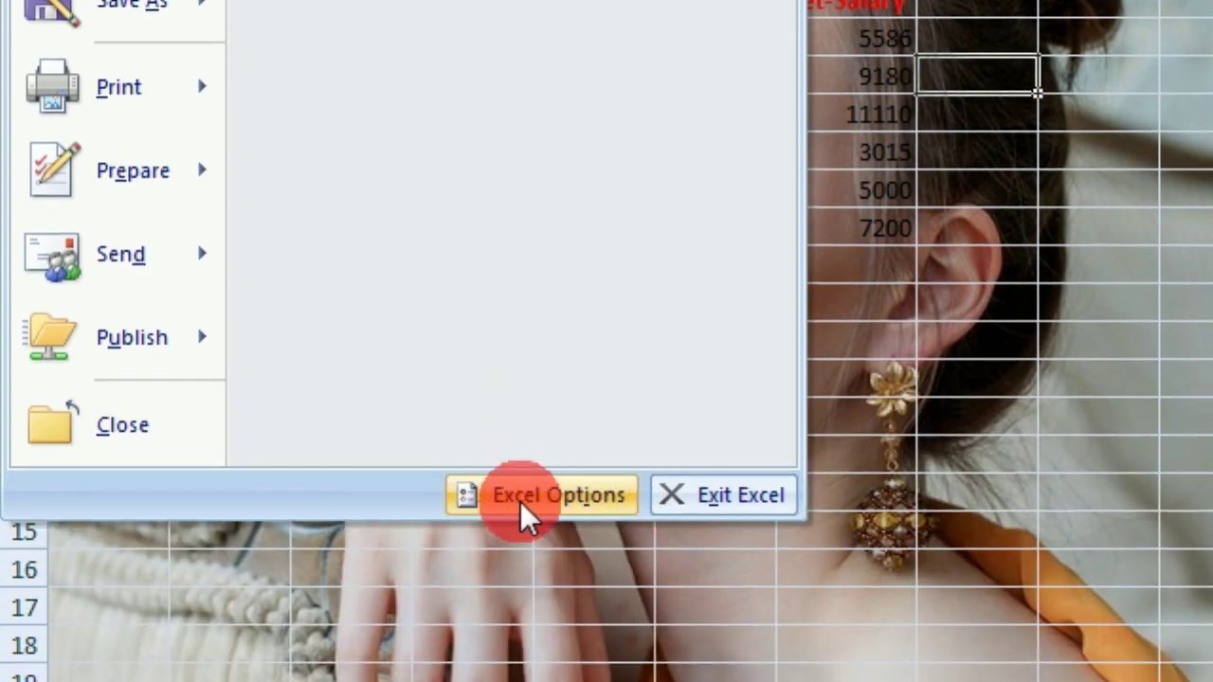
left_click(549, 497)
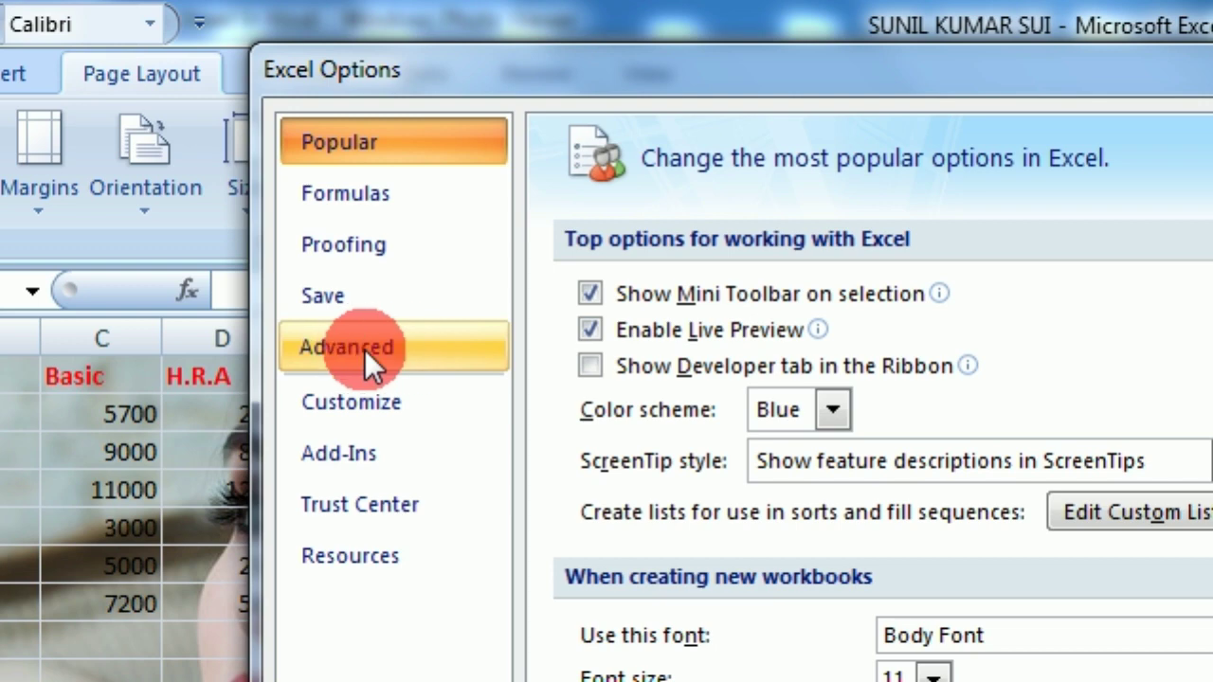
Step: In Advanced display options for Sheet1, set gridline colour to dark red and uncheck Show gridlines
left_click(365, 350)
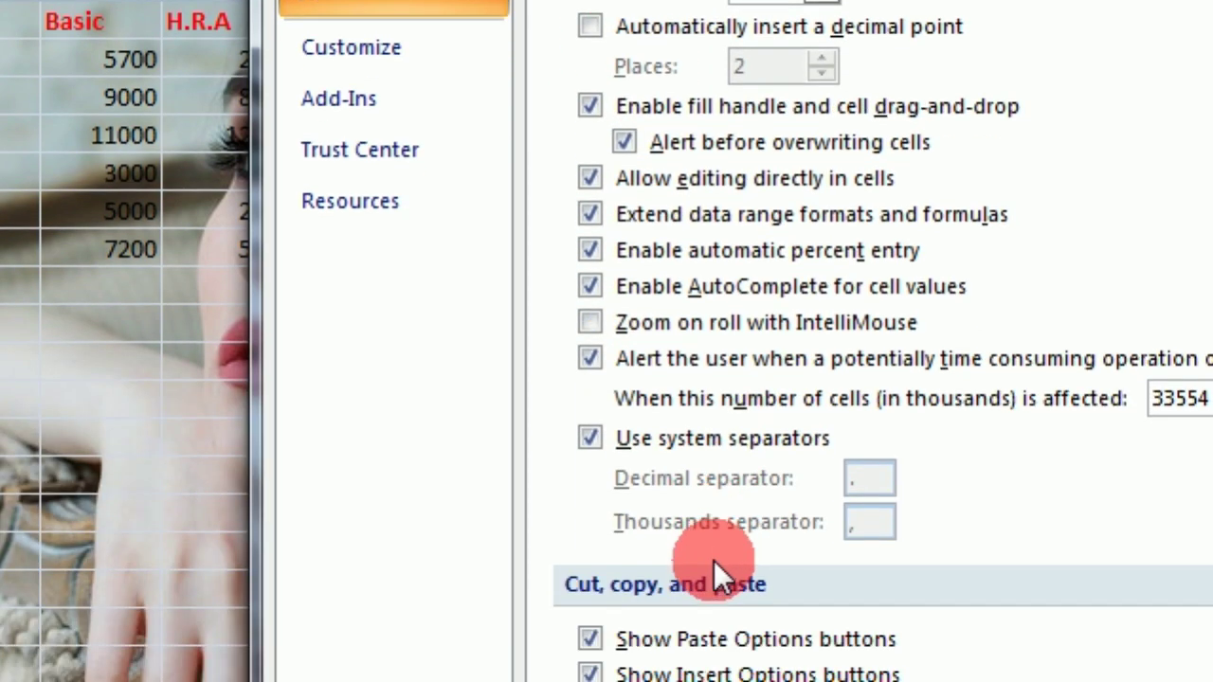
scroll(713, 560, "down", 3)
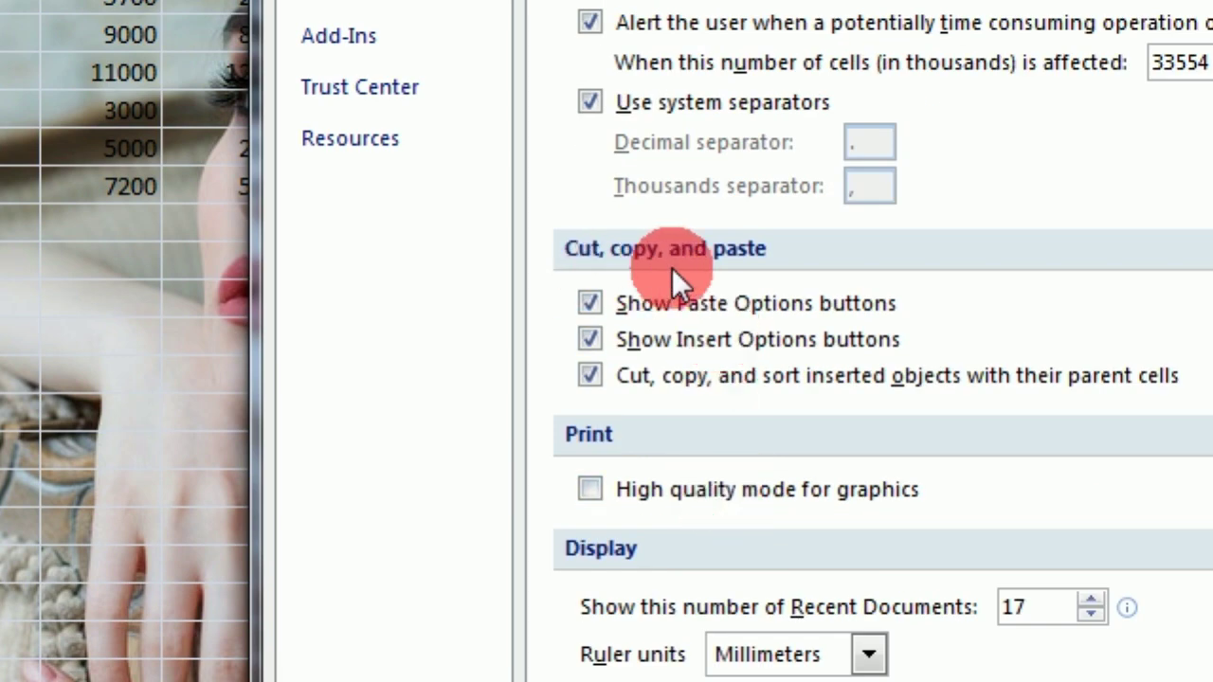
scroll(706, 268, "down", 1)
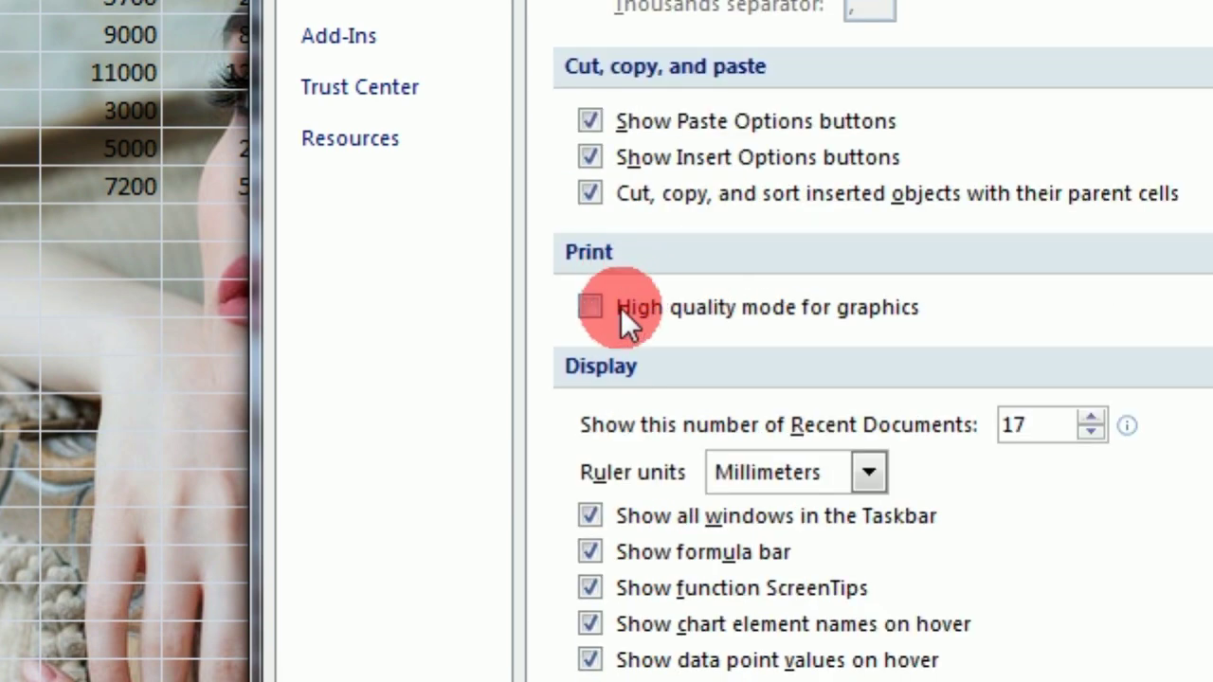
scroll(622, 428, "down", 1)
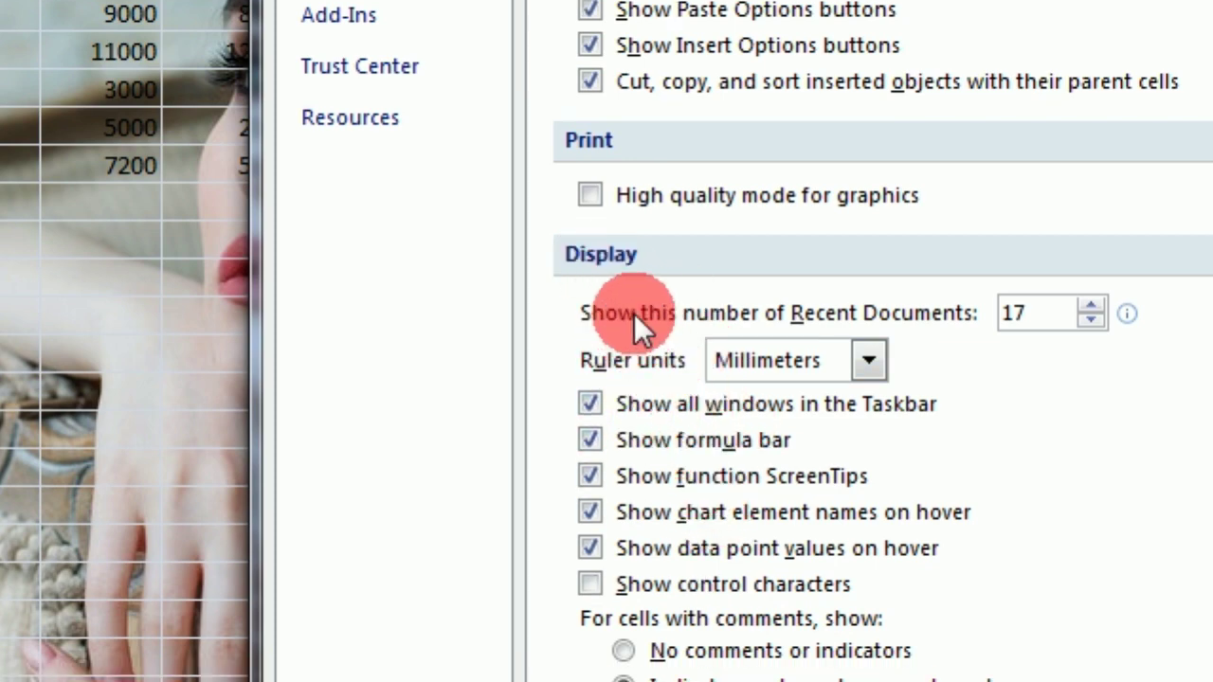
scroll(725, 469, "down", 3)
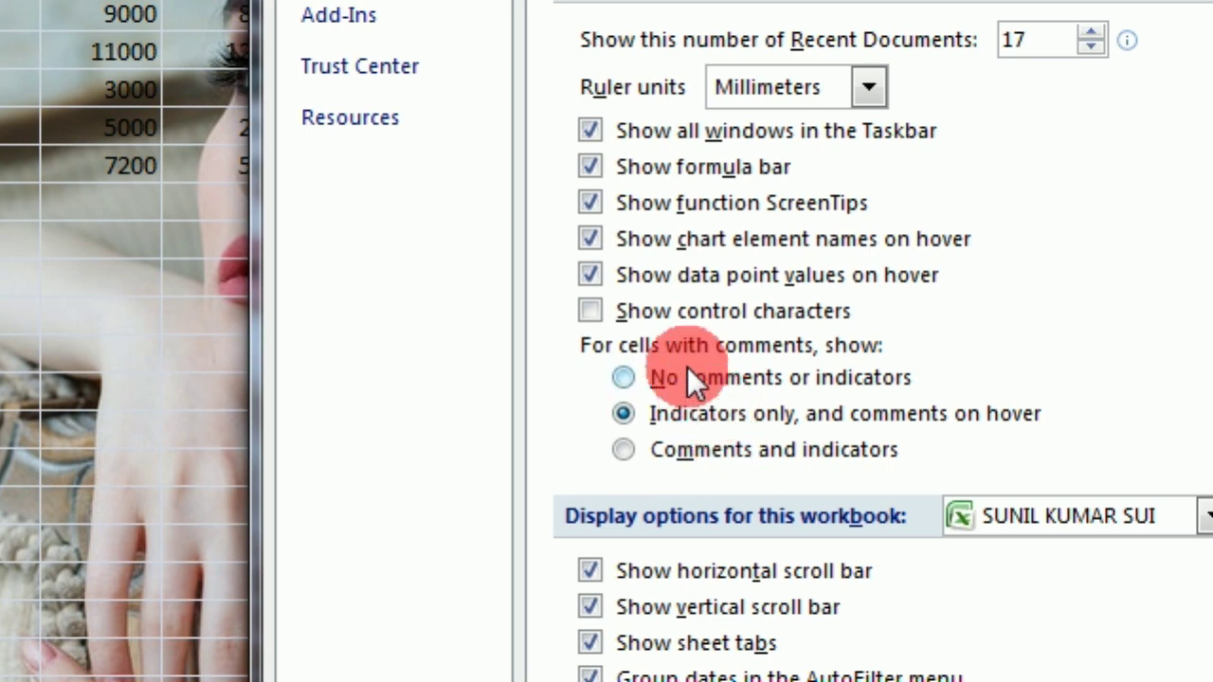
scroll(706, 417, "down", 1)
scroll(717, 441, "down", 1)
scroll(725, 454, "down", 1)
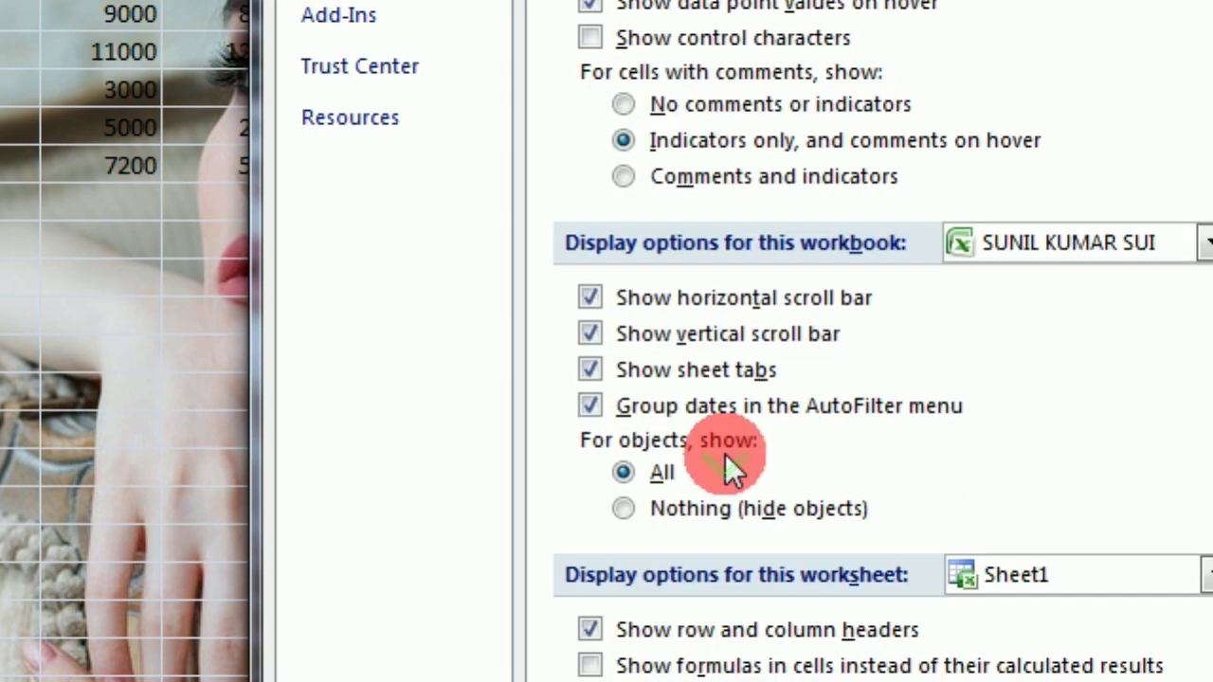
scroll(725, 454, "down", 1)
scroll(719, 476, "down", 2)
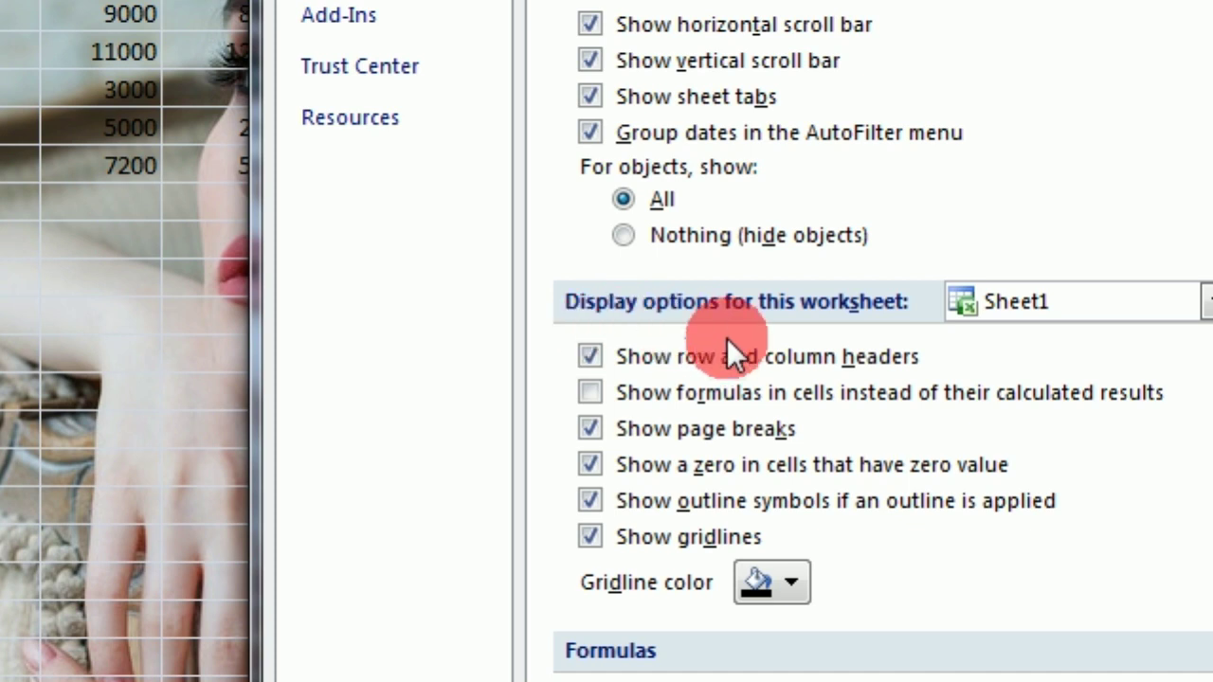
scroll(727, 338, "up", 2)
scroll(815, 178, "up", 1)
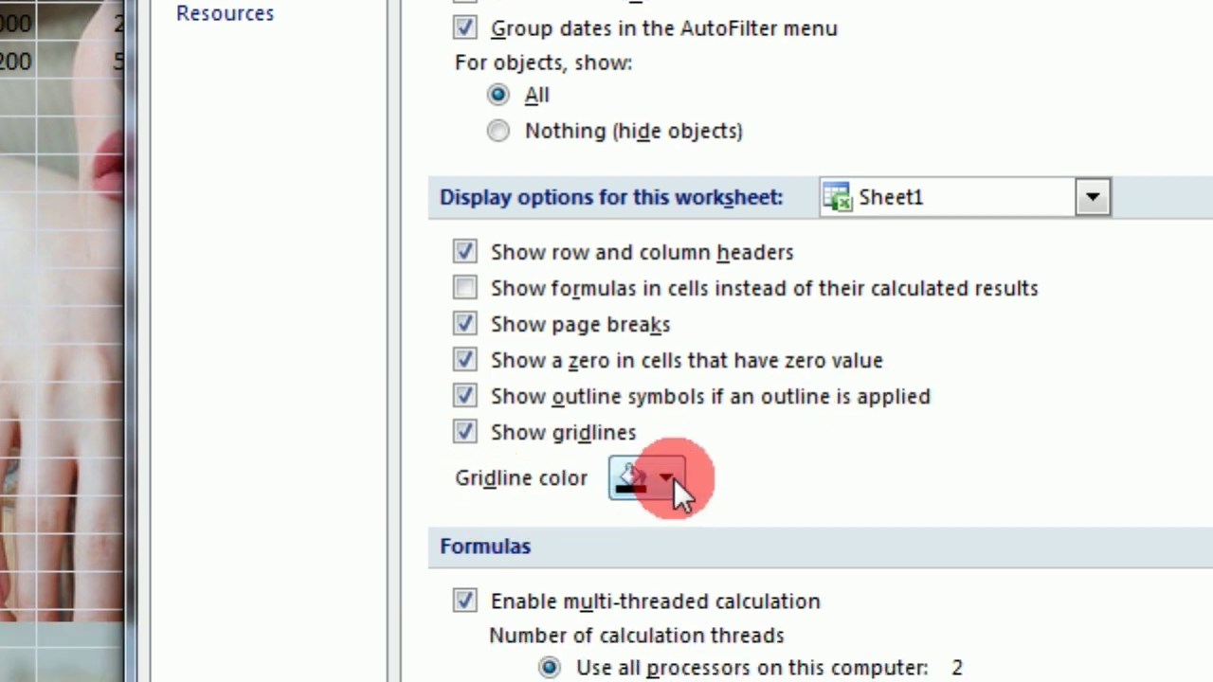
left_click(648, 478)
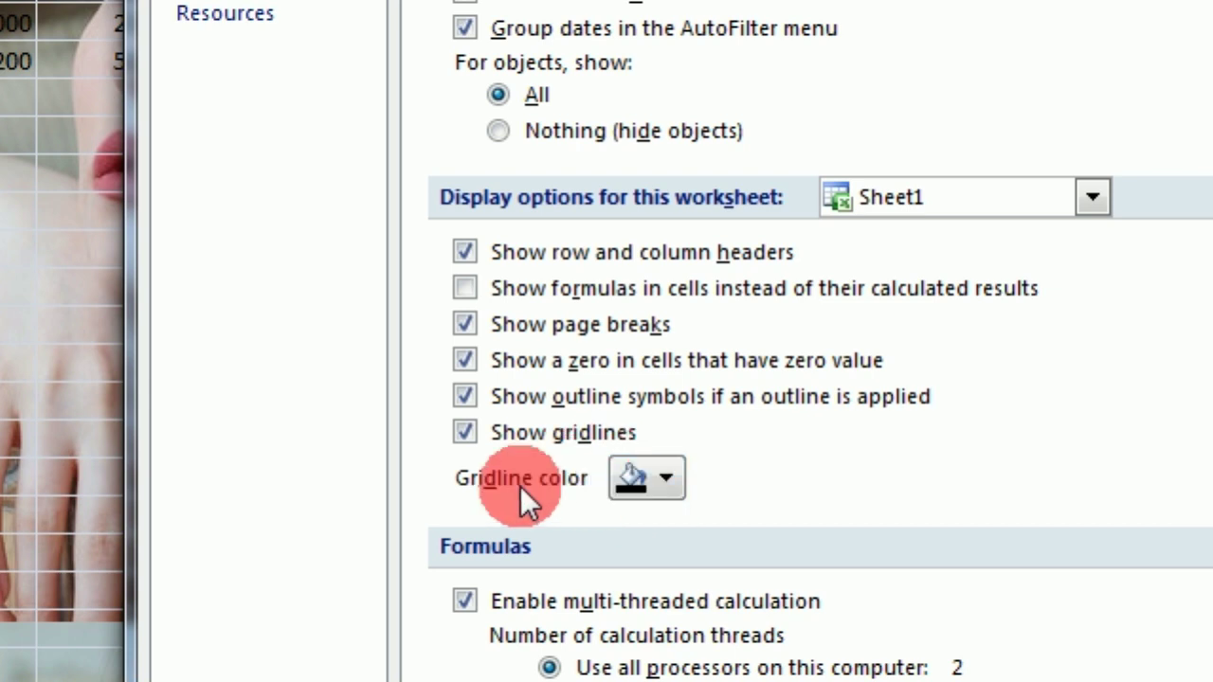
left_click(463, 434)
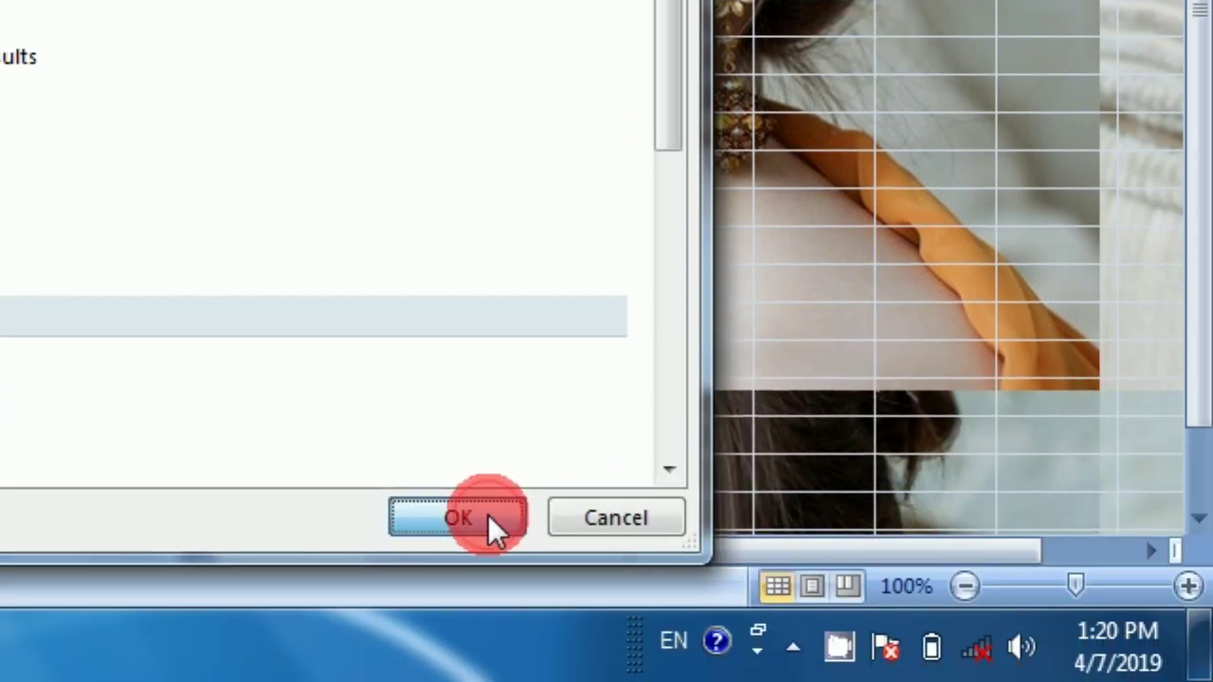
left_click(578, 675)
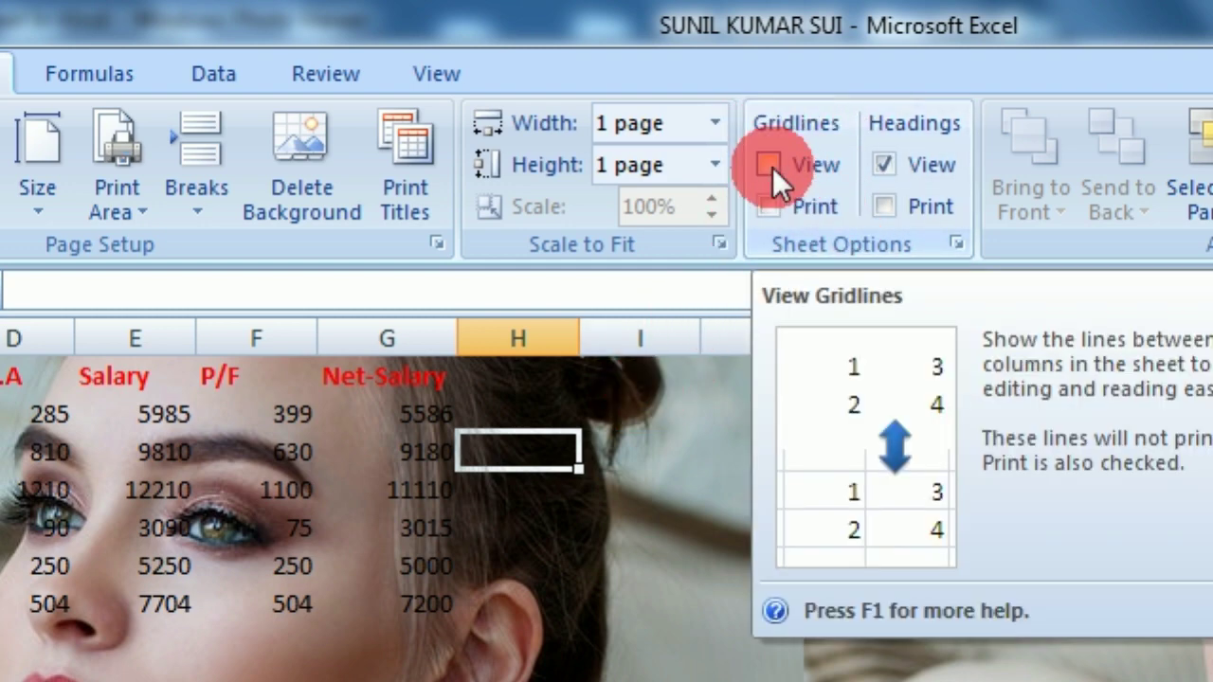
left_click(770, 167)
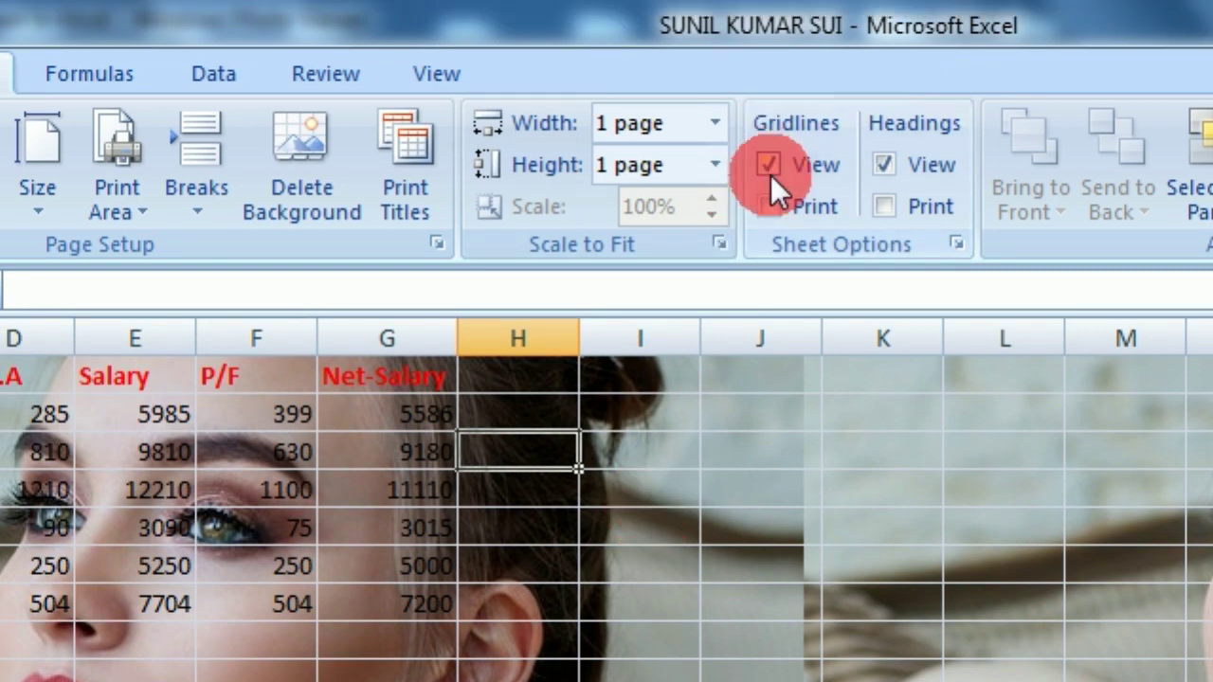
left_click(769, 167)
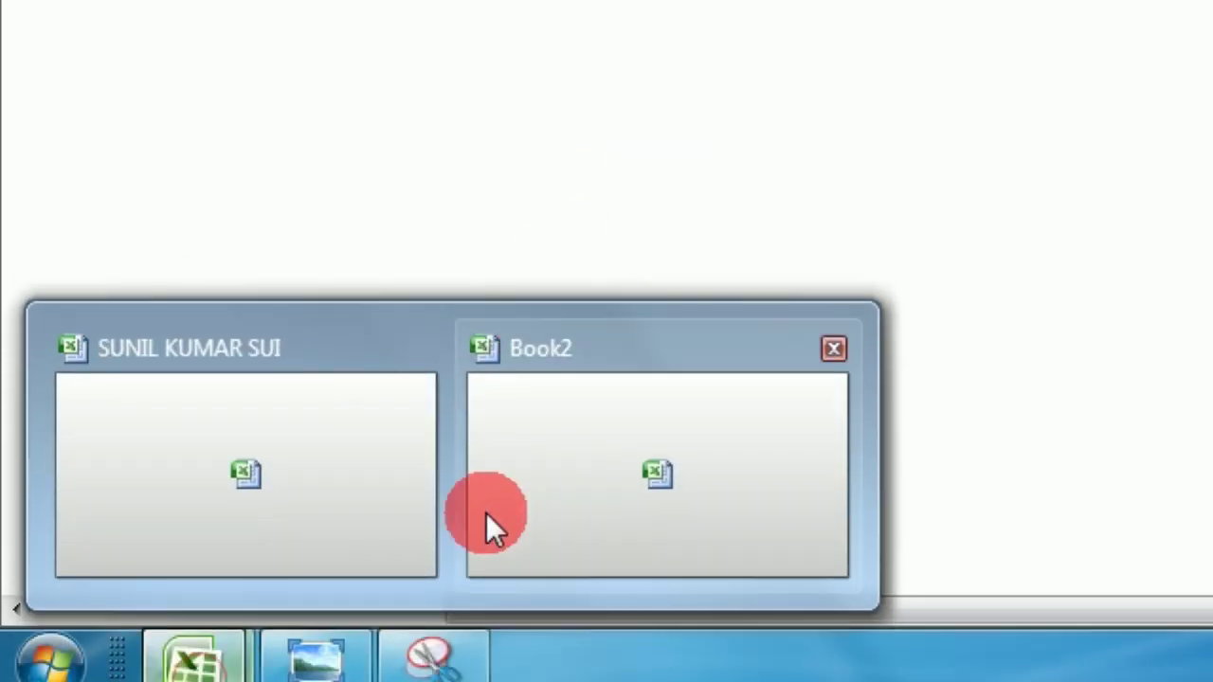
left_click(291, 488)
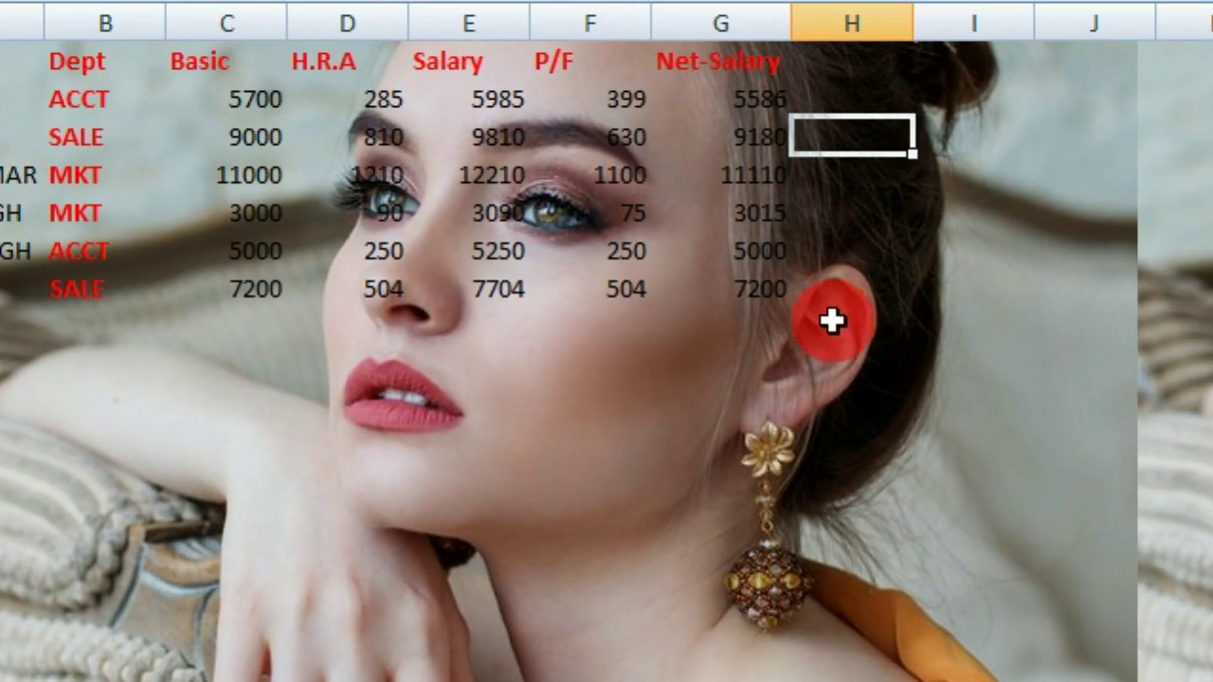